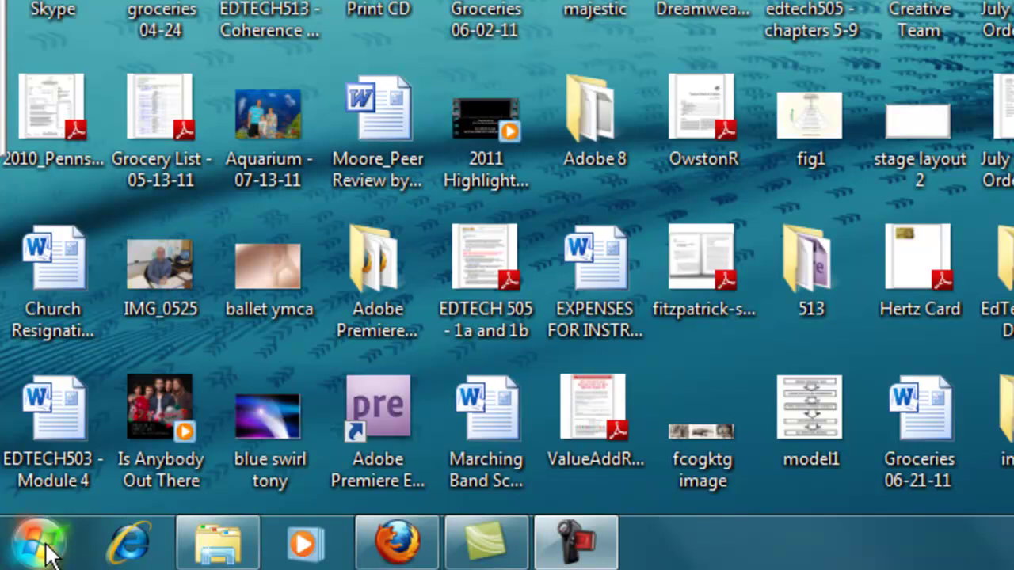
From the Start menu's All Programs list, expand the Finale NotePad 2008 folder to launch the program.
left_click(39, 543)
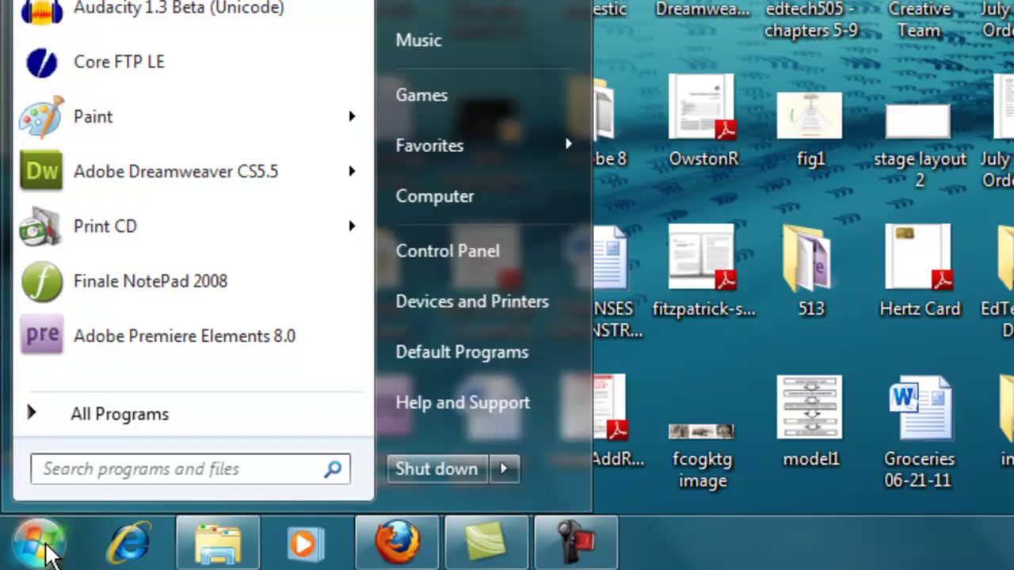
left_click(119, 414)
left_click(118, 414)
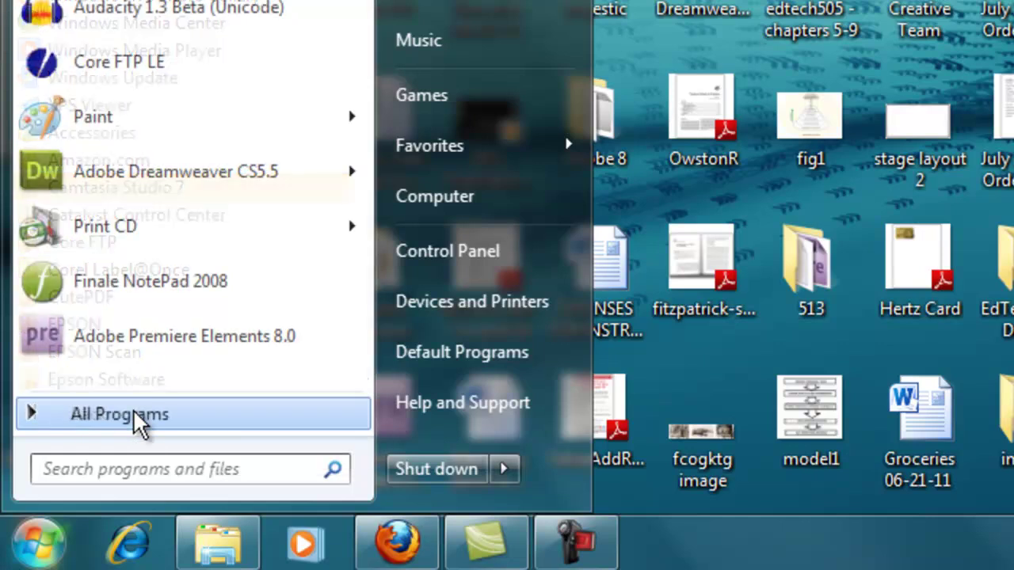
left_click(162, 419)
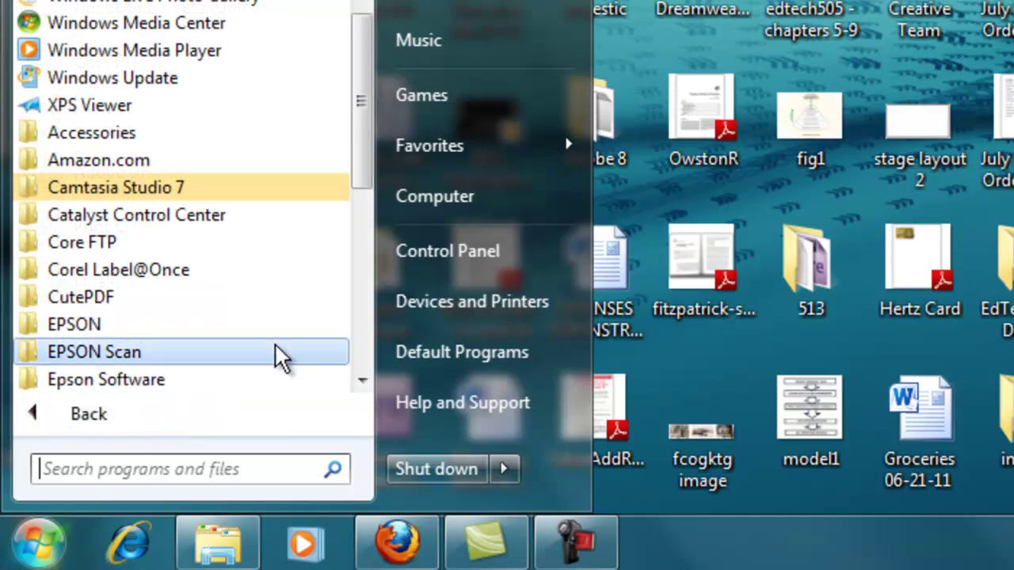
left_click(362, 382)
left_click(362, 382)
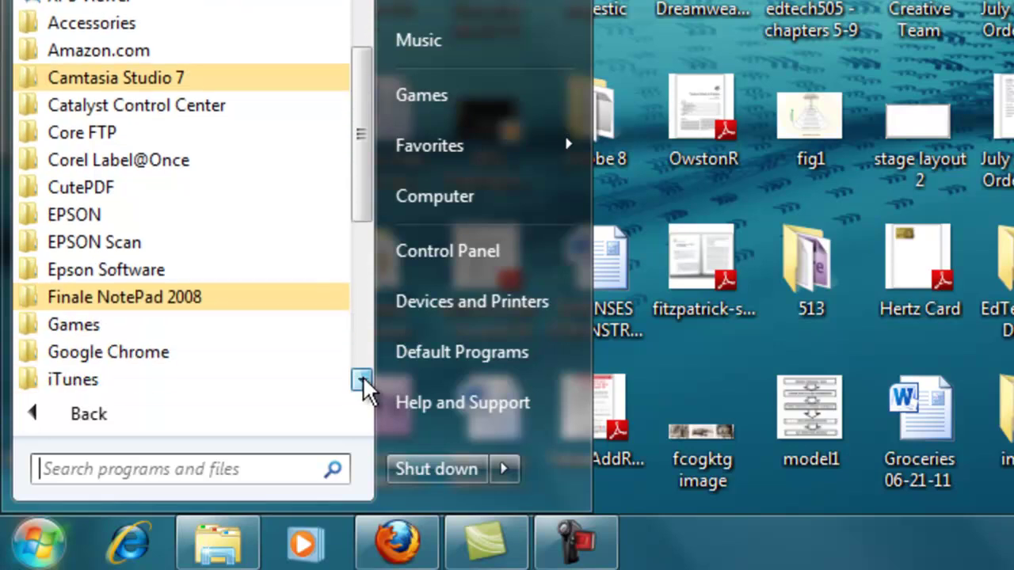
left_click(362, 383)
left_click(362, 383)
left_click(188, 221)
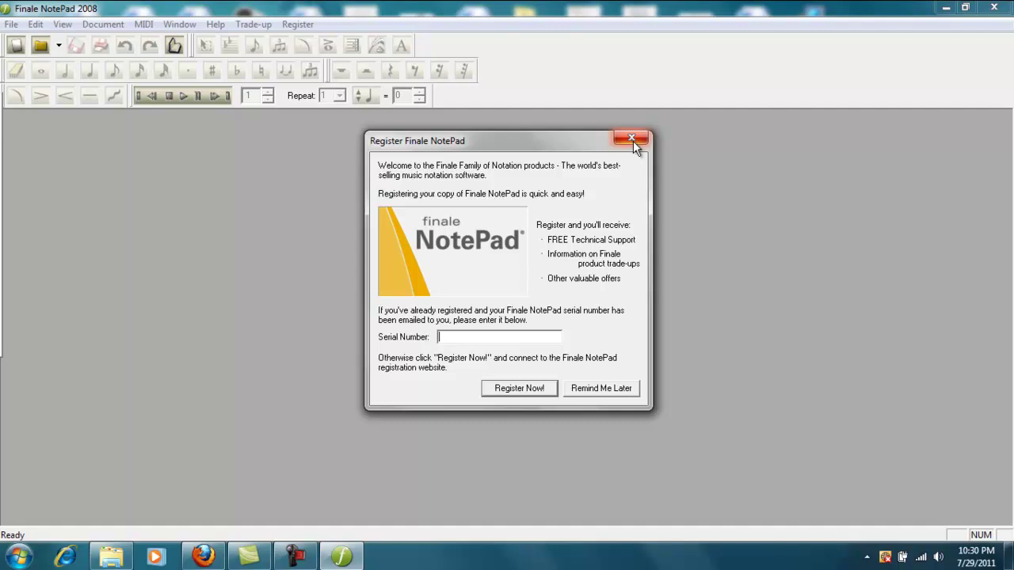
Dismiss the registration and welcome dialogs, then start a new score with Ctrl+N.
left_click(632, 141)
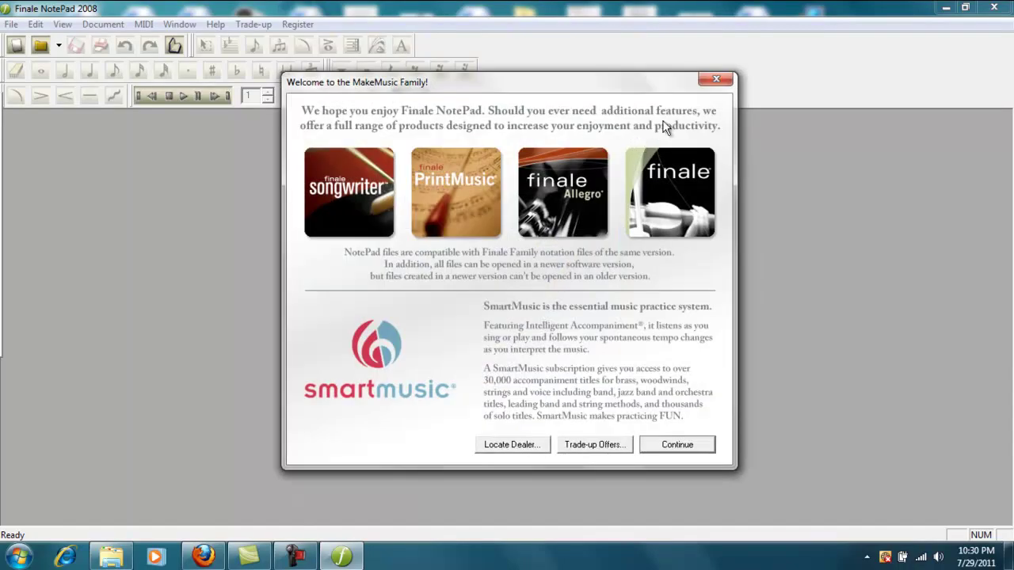
left_click(717, 80)
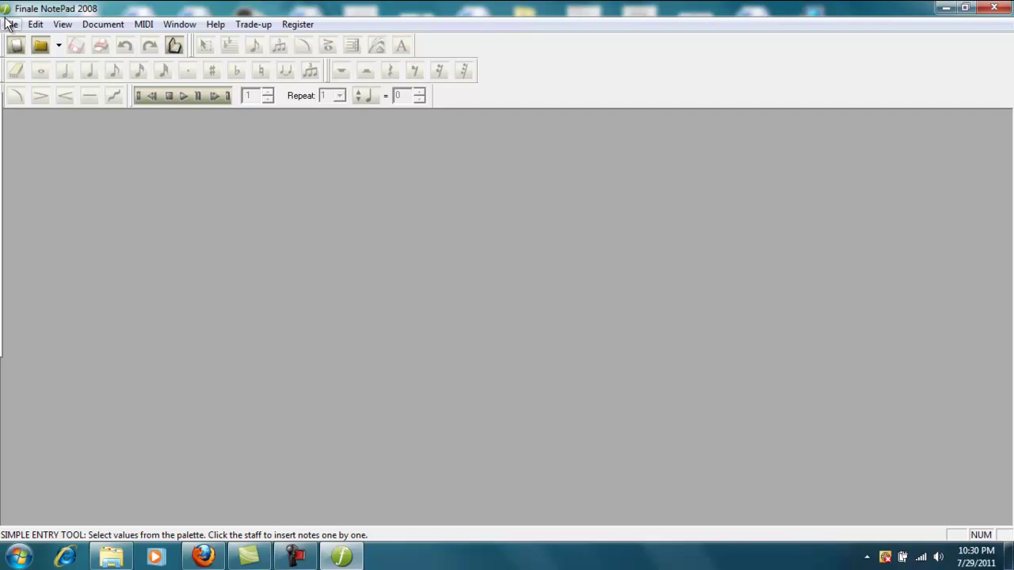
key("ctrl+n")
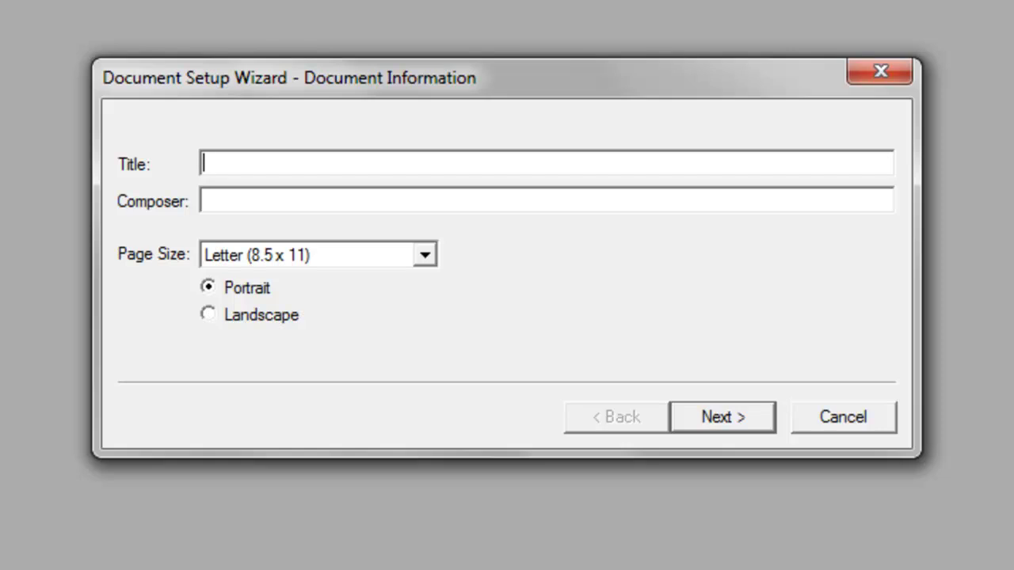
Enter the title 'My Song' and the composer's name, then go to the instruments page.
type("My Song")
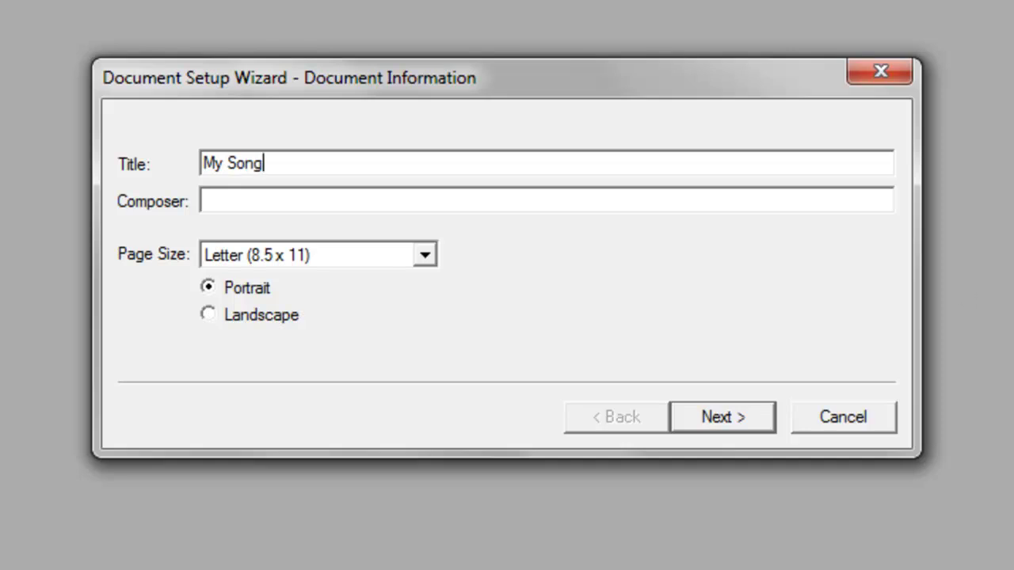
left_click(809, 202)
type("Mr. Qu")
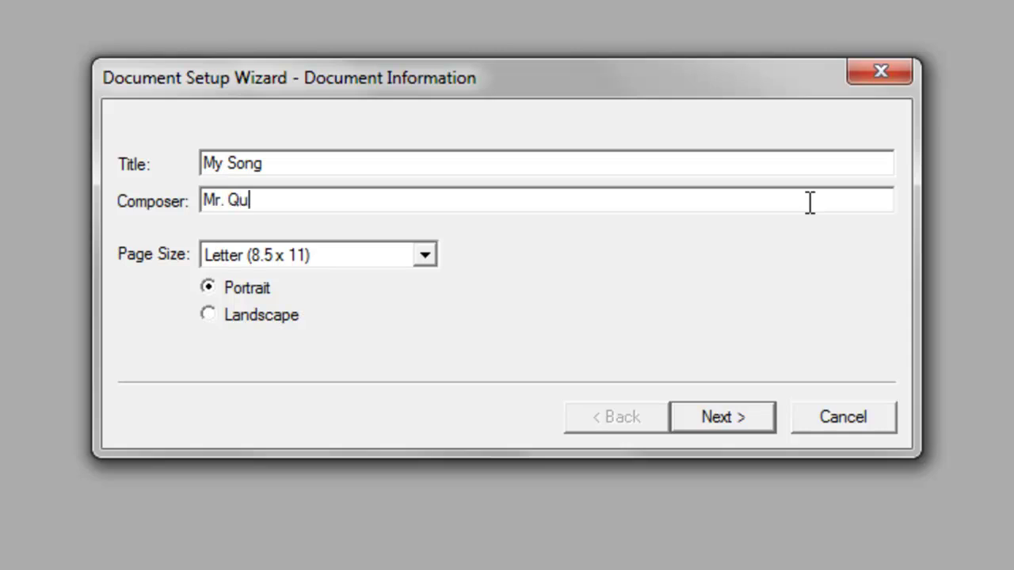
type("erry")
left_click(722, 417)
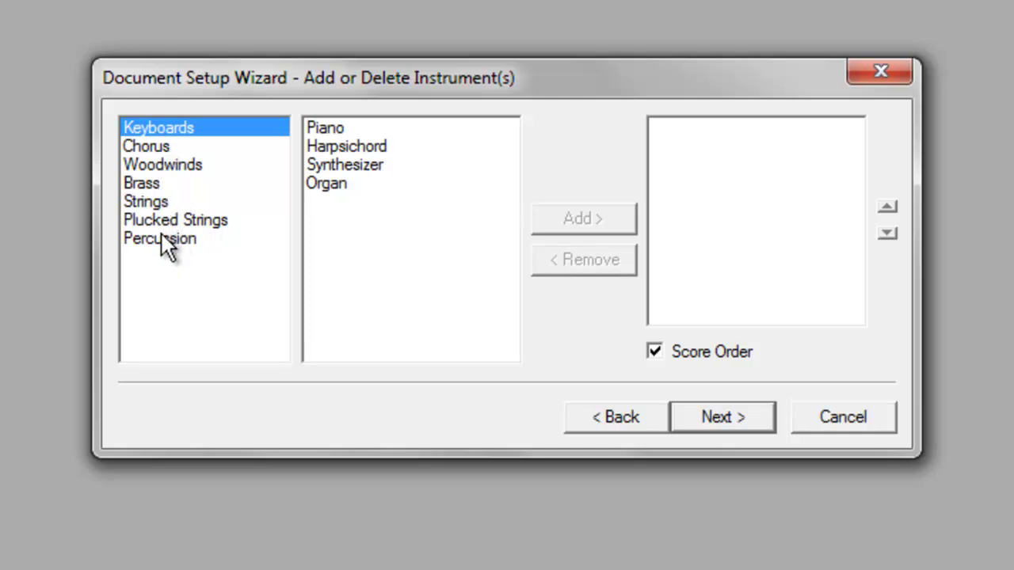
Add Bb Trumpet from the Brass instruments to the score and continue to Score Settings.
left_click(153, 182)
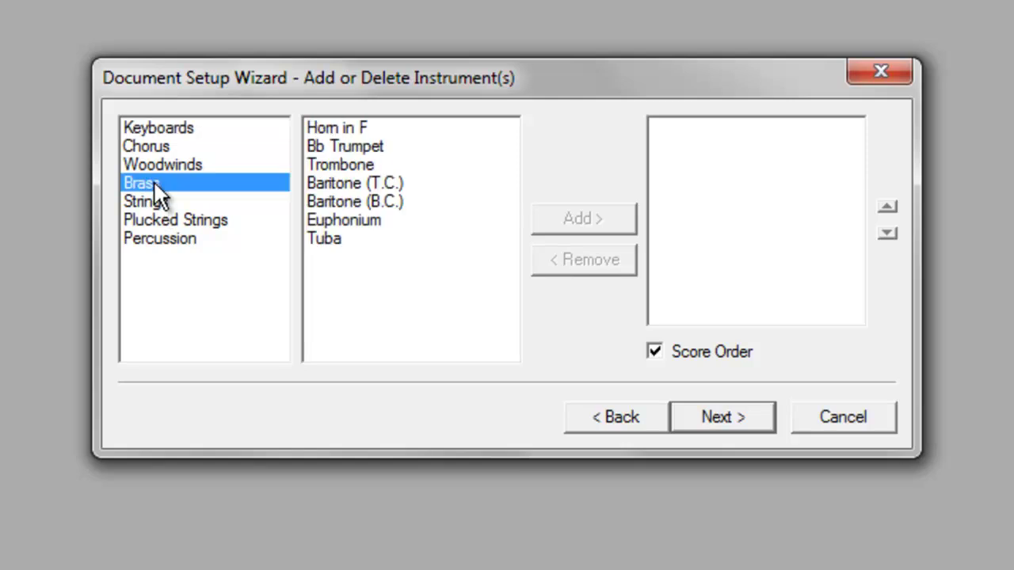
left_click(365, 144)
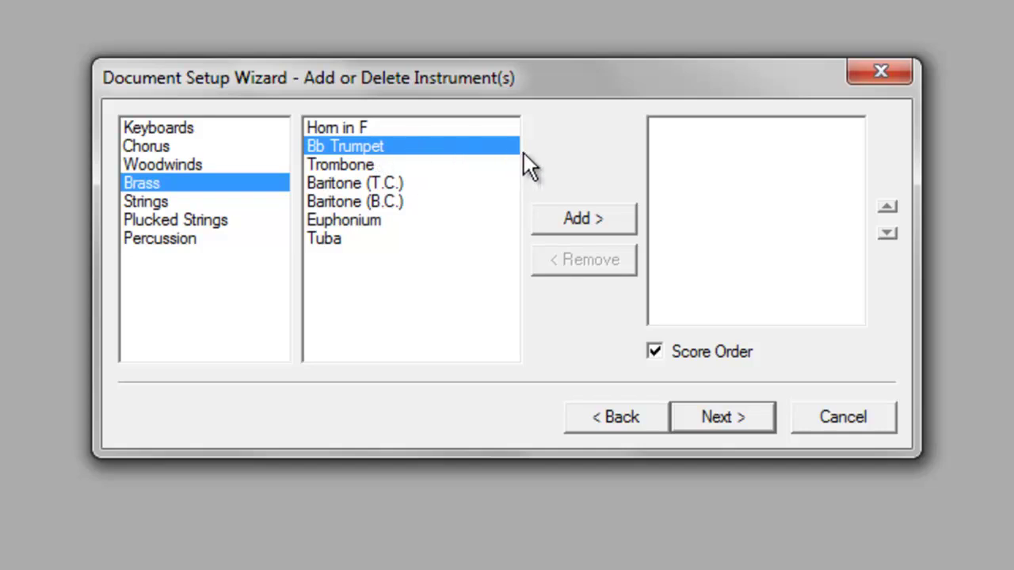
left_click(581, 218)
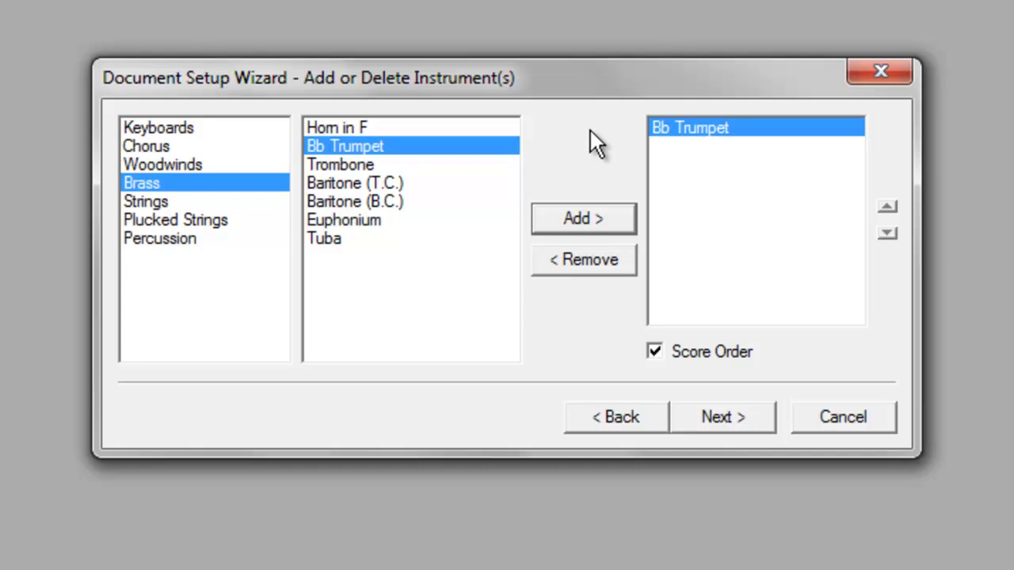
left_click(722, 417)
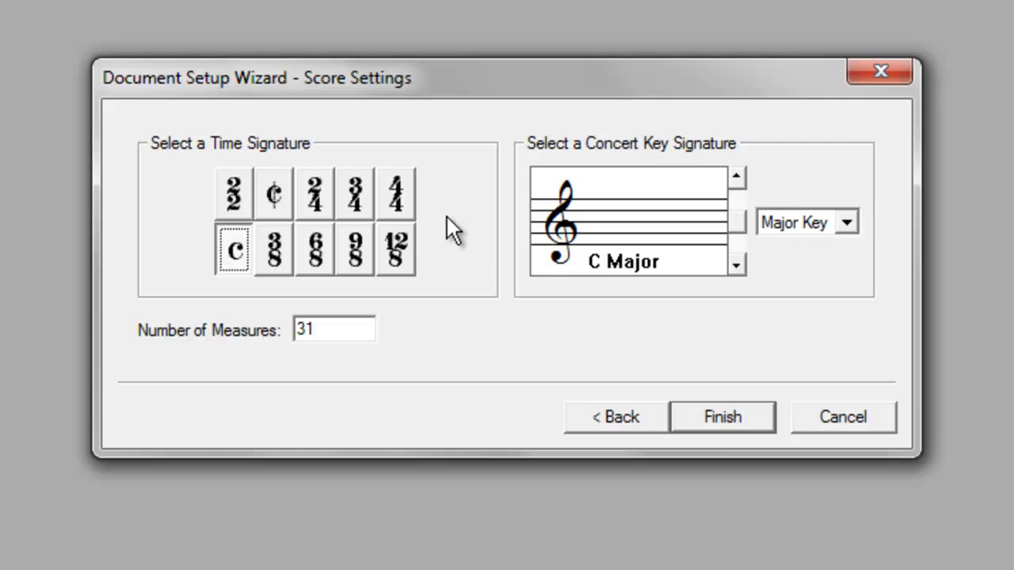
Set the time signature to 4/4 and lower the concert key by four flats.
left_click(399, 199)
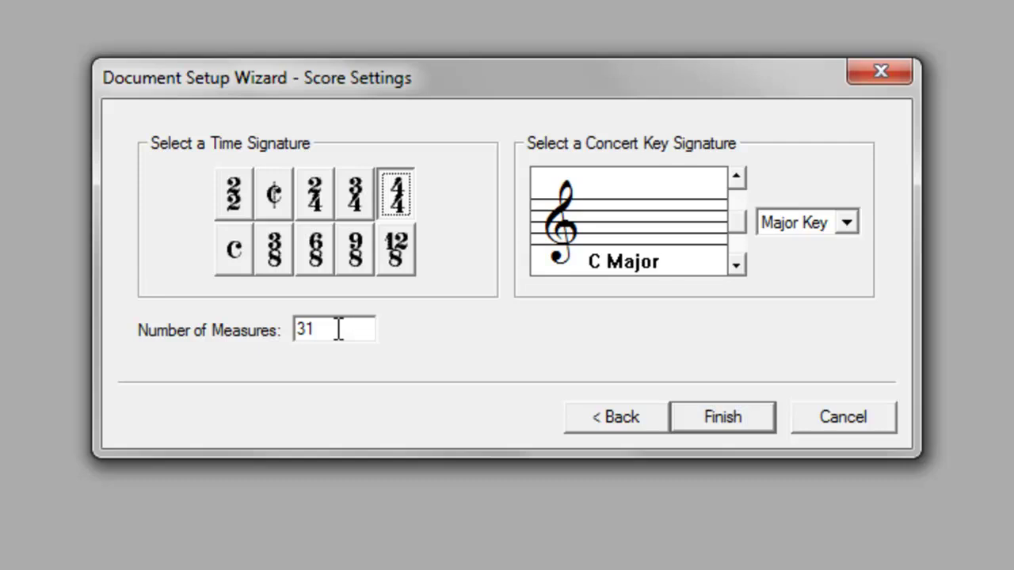
left_click(338, 330)
left_click(739, 264)
left_click(738, 265)
left_click(738, 264)
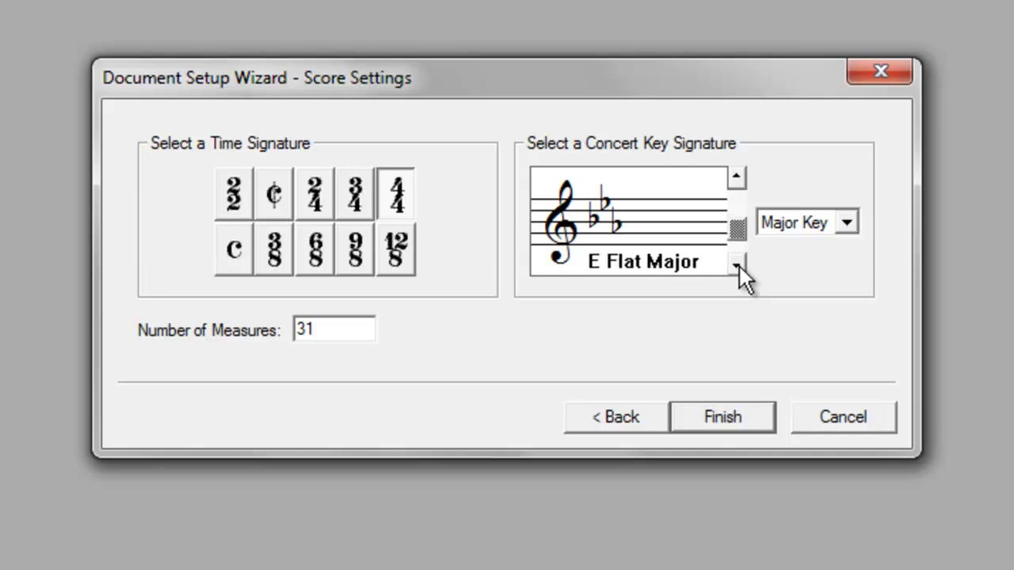
left_click(738, 265)
left_click(738, 264)
left_click(738, 264)
left_click(738, 264)
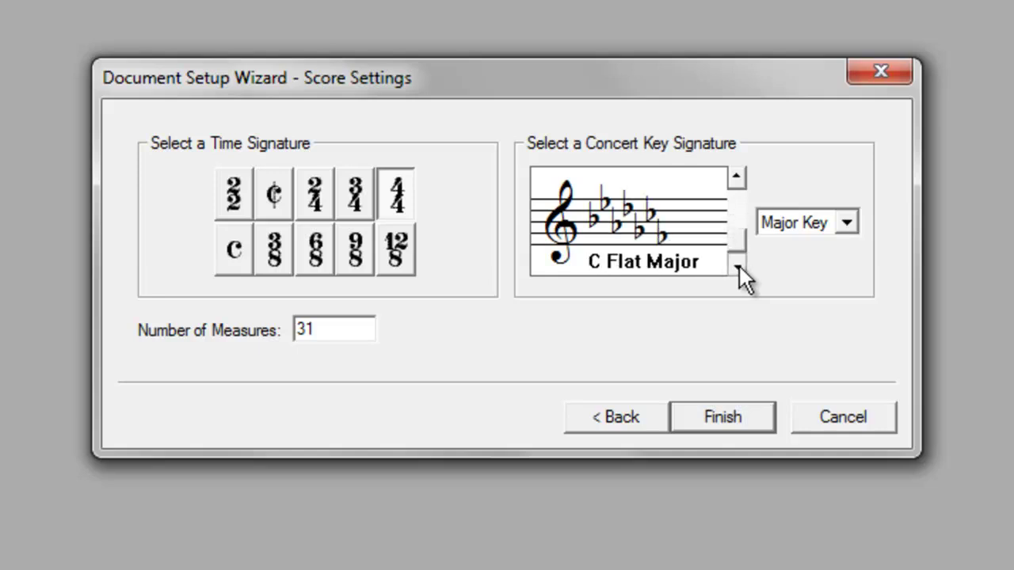
Step the concert key up through the sharp keys to C Sharp Major.
left_click(737, 182)
left_click(737, 182)
left_click(736, 181)
left_click(736, 181)
left_click(736, 181)
left_click(737, 181)
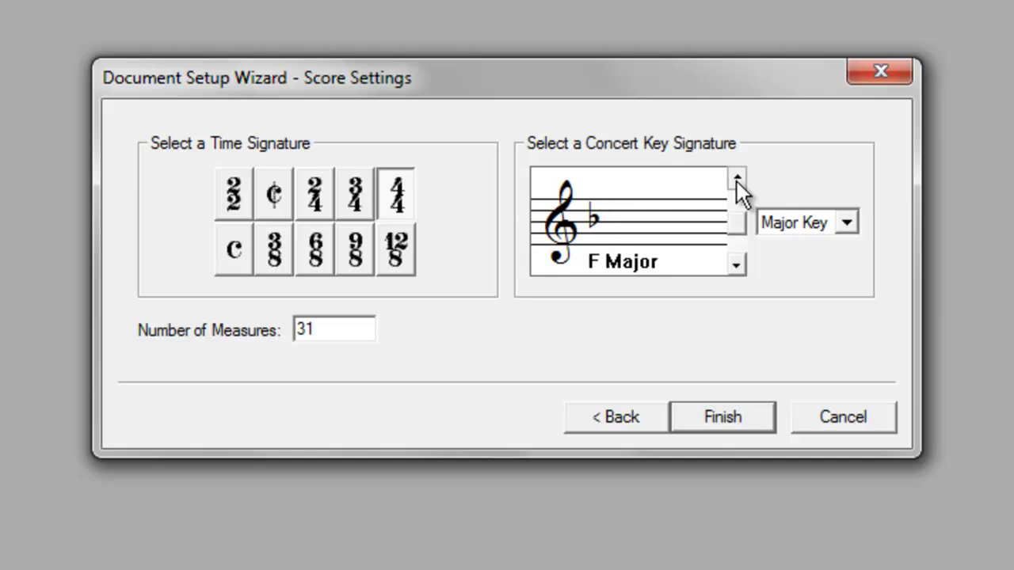
left_click(736, 181)
left_click(736, 181)
left_click(737, 182)
left_click(736, 182)
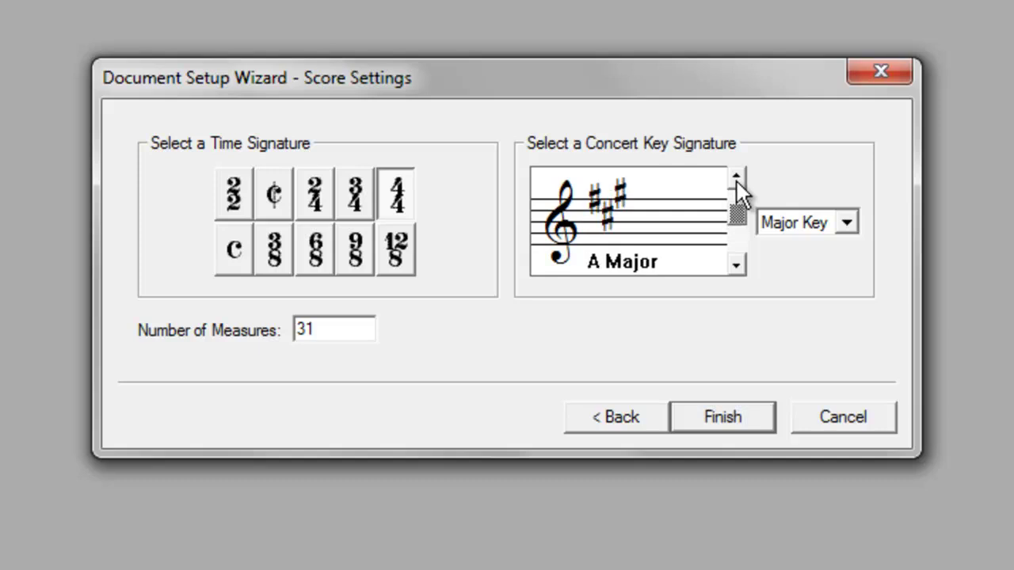
left_click(737, 181)
left_click(737, 182)
left_click(737, 181)
left_click(737, 181)
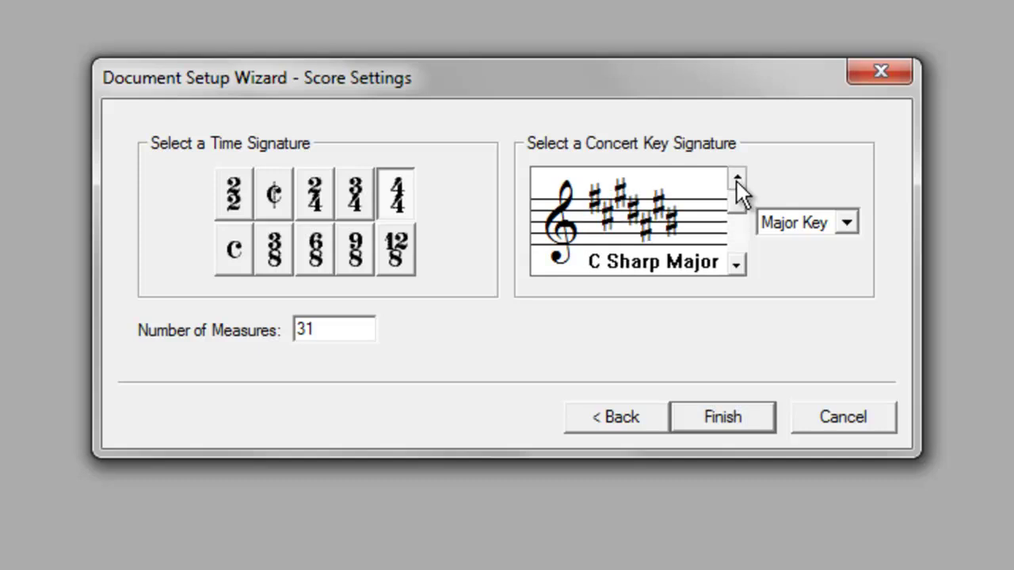
Step the concert key back down five keys toward fewer sharps.
left_click(736, 271)
left_click(737, 270)
left_click(736, 270)
left_click(737, 267)
left_click(737, 267)
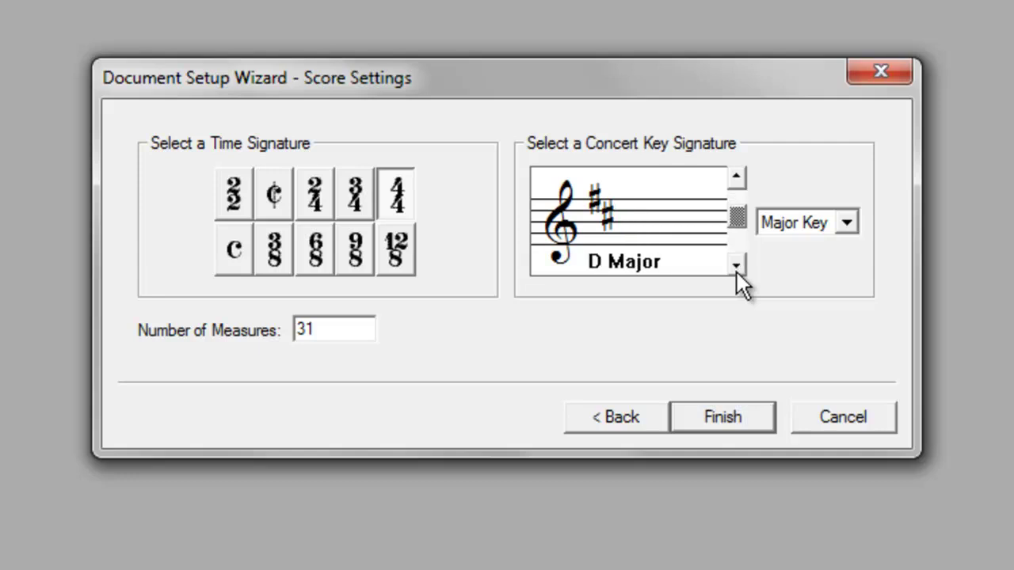
left_click(737, 267)
Lower the concert key signature one more step to C Major.
left_click(737, 267)
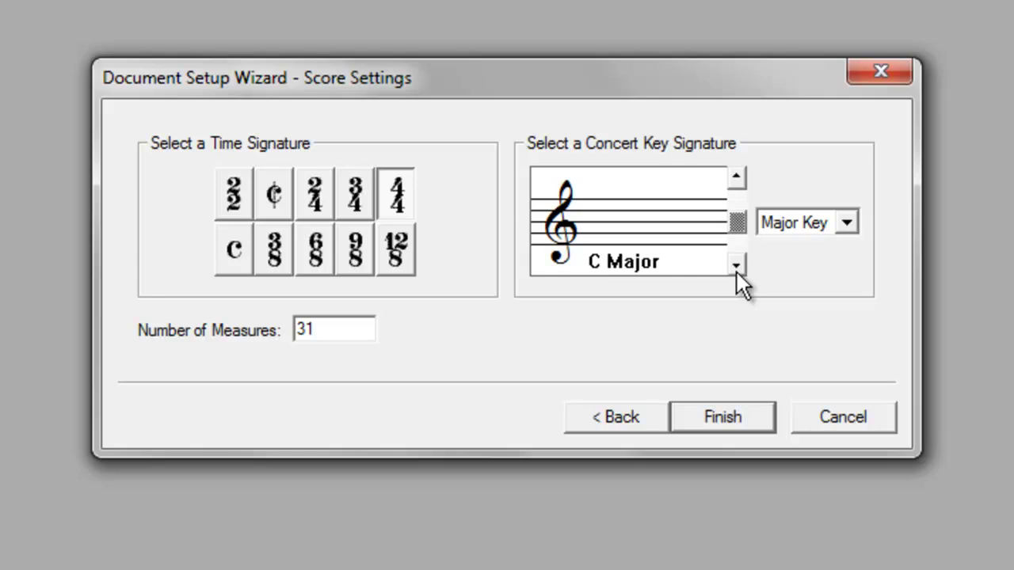
left_click(737, 272)
left_click(736, 272)
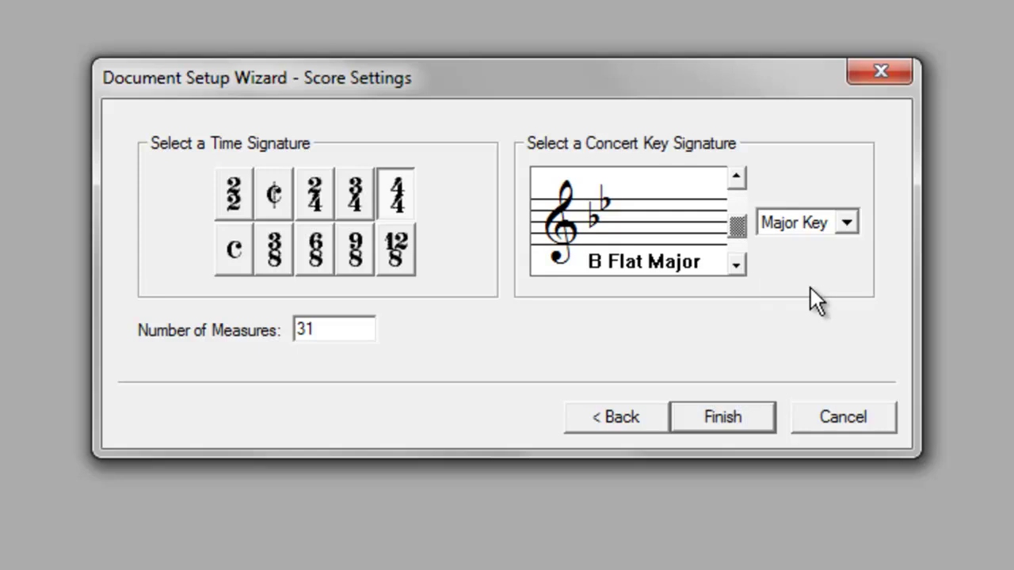
Finish the wizard to create the score, then select the Half Note entry tool.
left_click(728, 415)
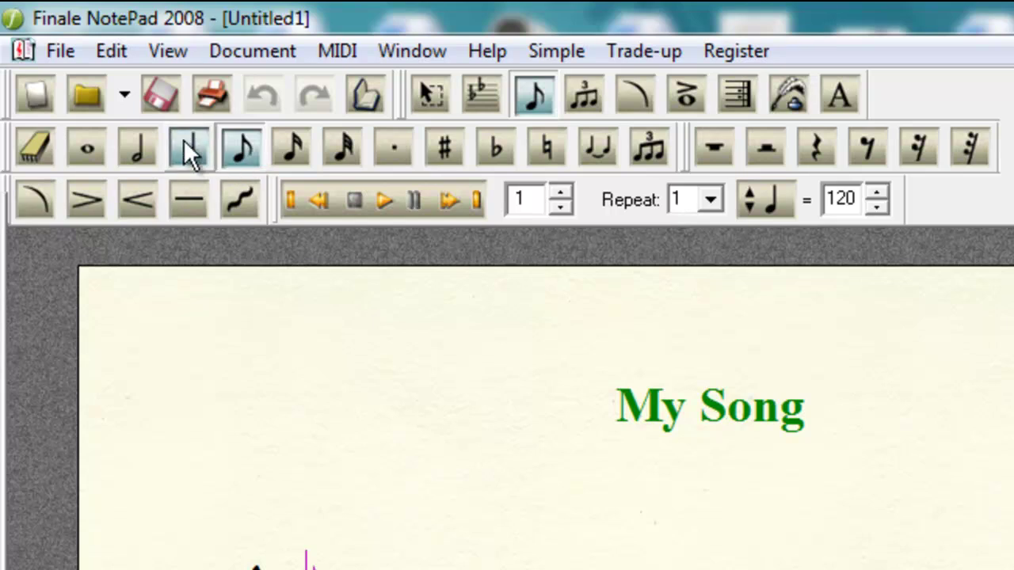
left_click(184, 141)
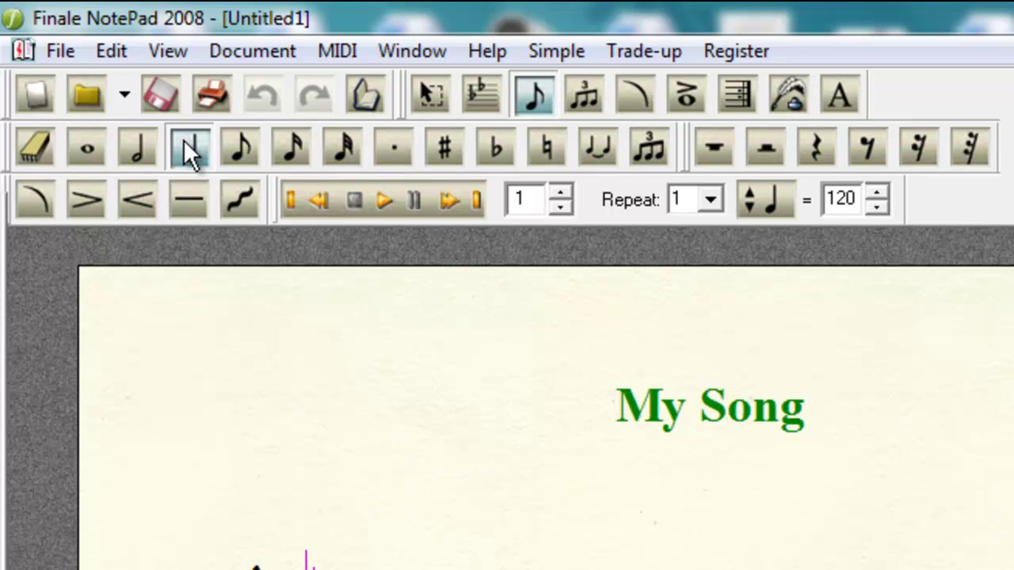
left_click(141, 144)
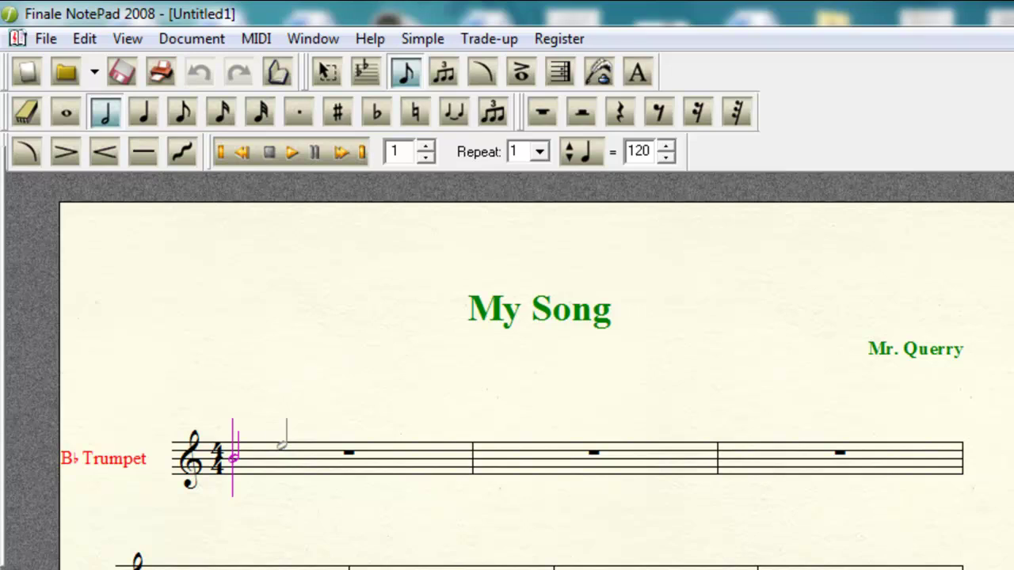
Place a half note at the beginning of measure 1 on the Bb Trumpet staff.
left_click(283, 443)
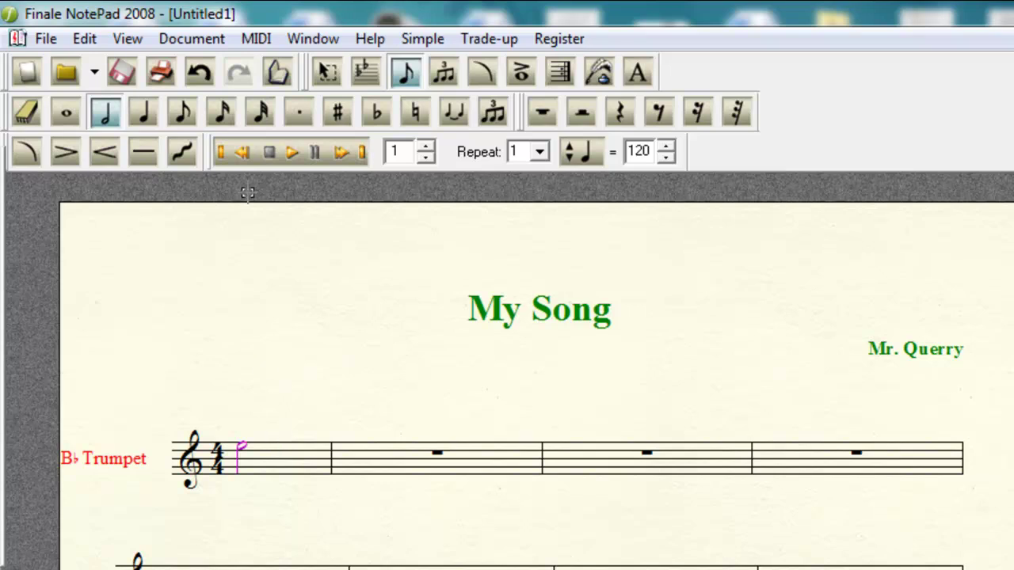
Add a quarter note after the half note and a quarter rest on beat 4.
left_click(145, 111)
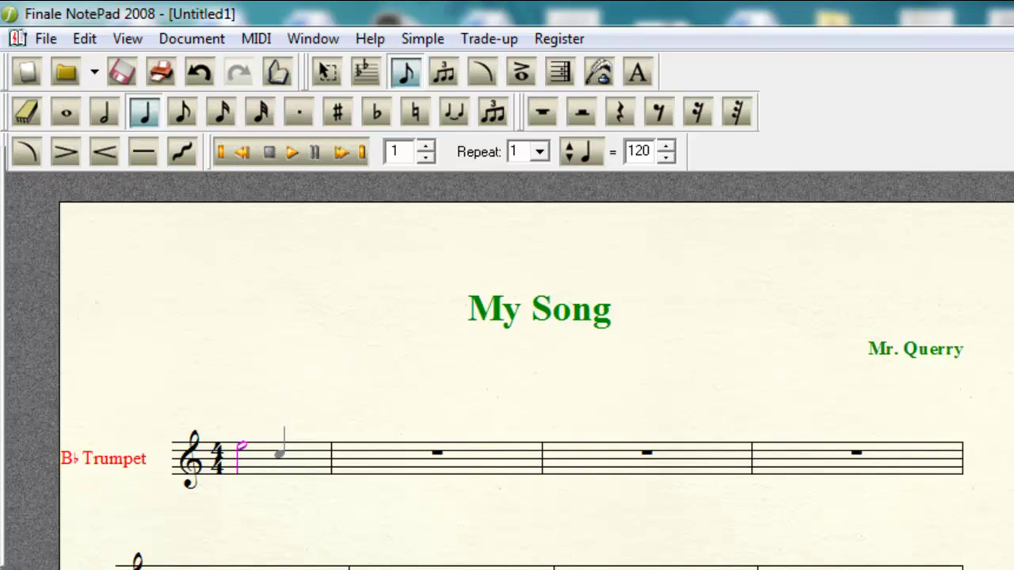
left_click(280, 453)
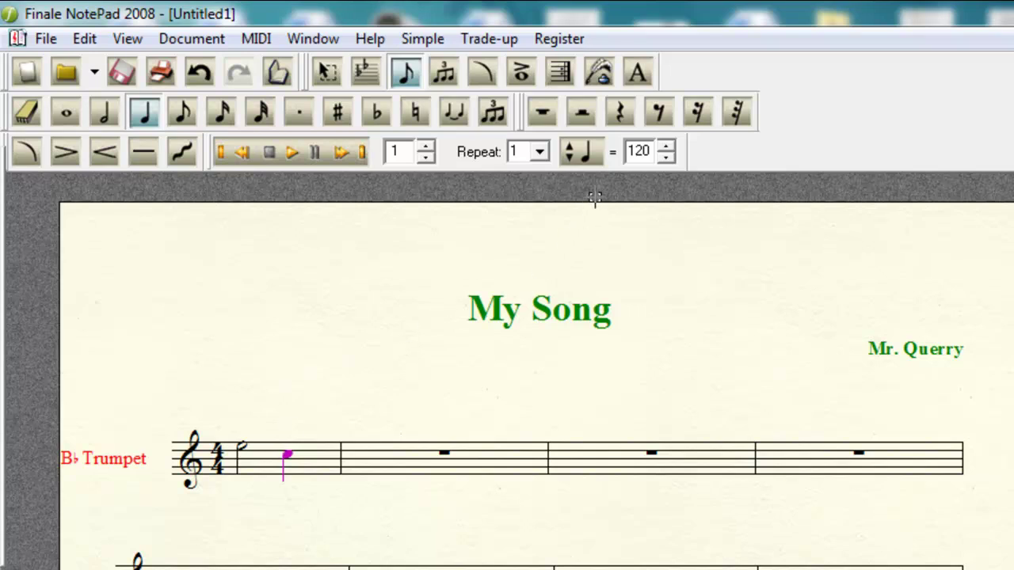
left_click(622, 113)
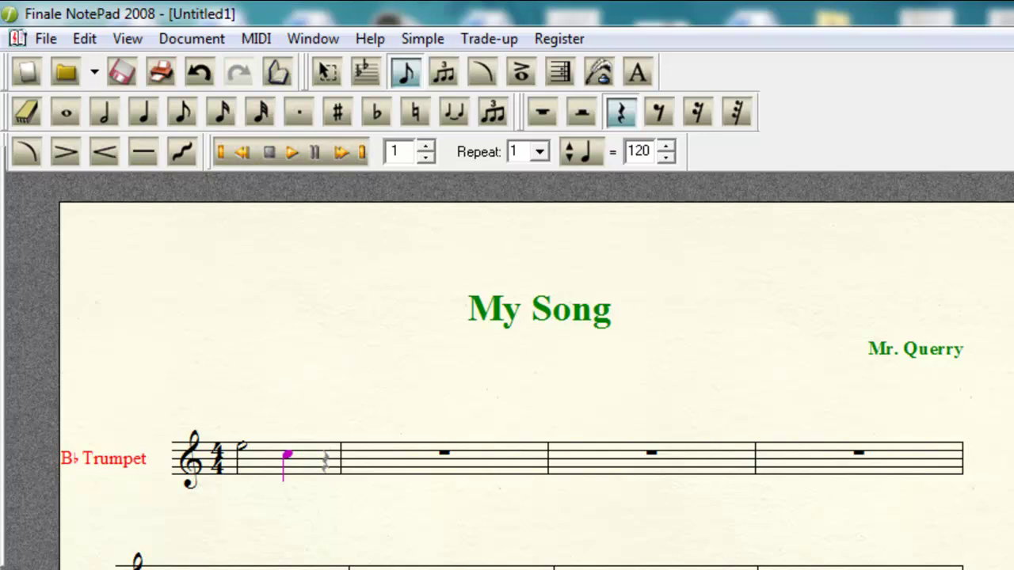
left_click(324, 461)
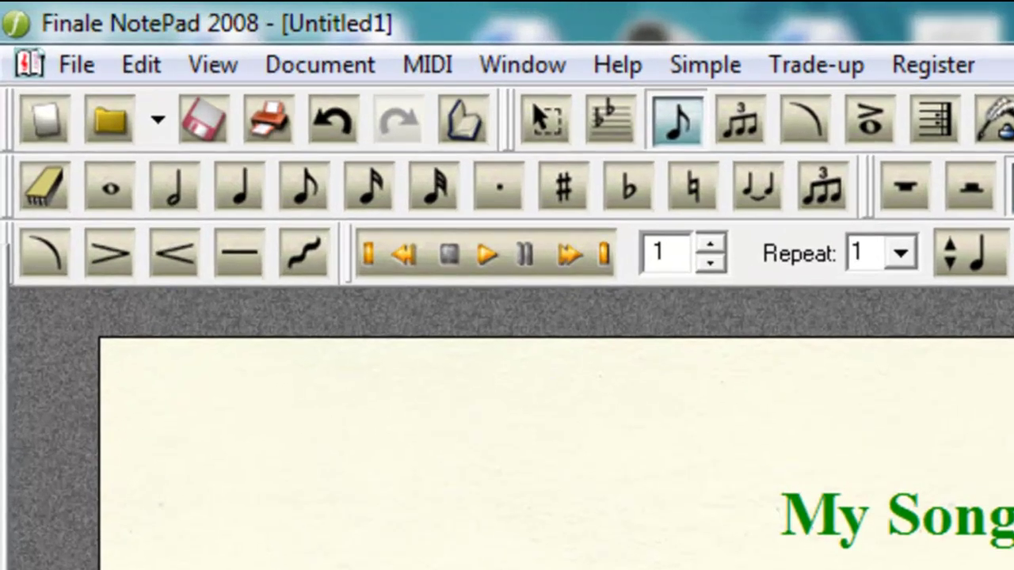
Save the score through File > Save under the file name 'My Song'.
left_click(76, 65)
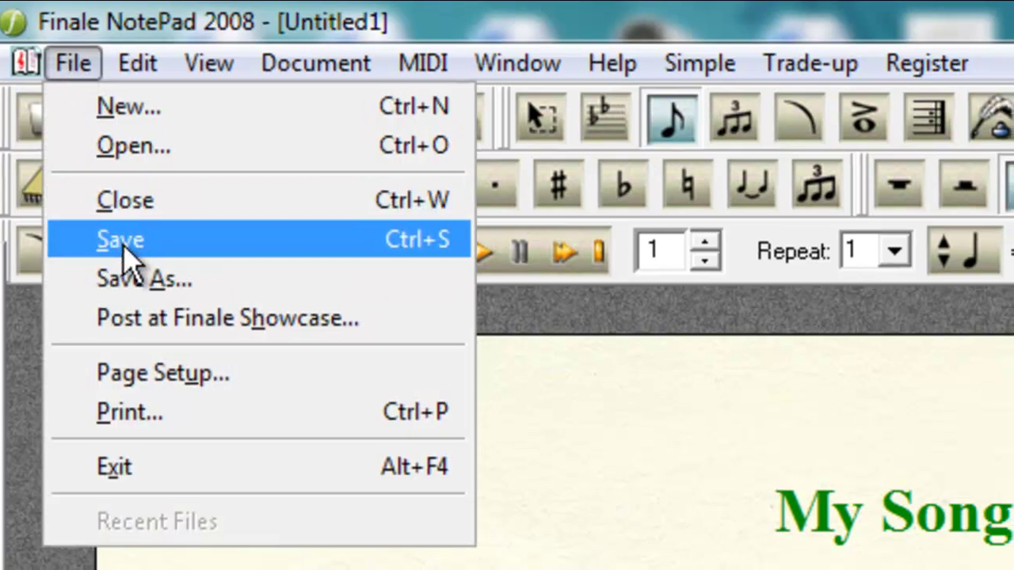
left_click(127, 251)
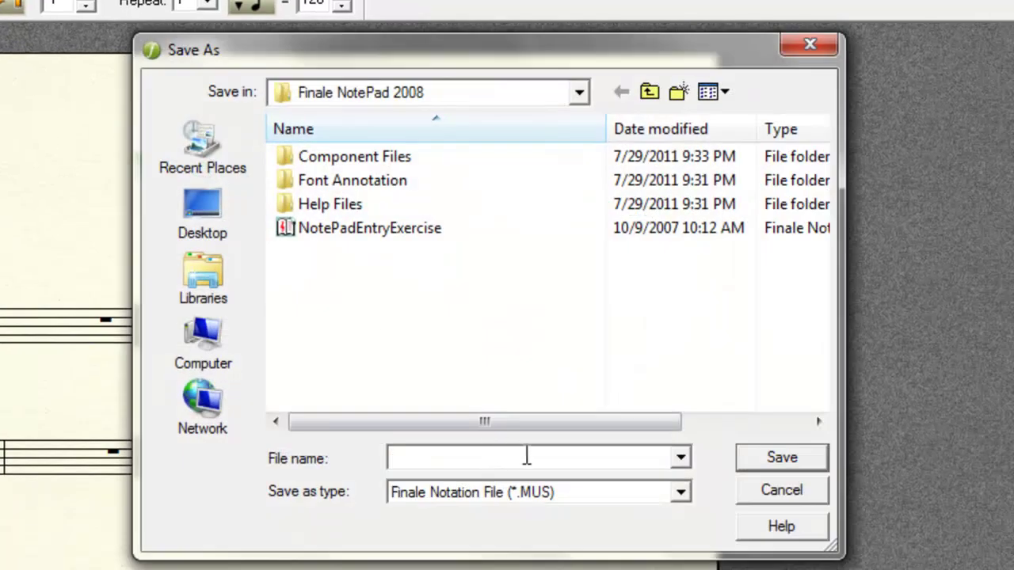
type("My Song")
left_click(815, 462)
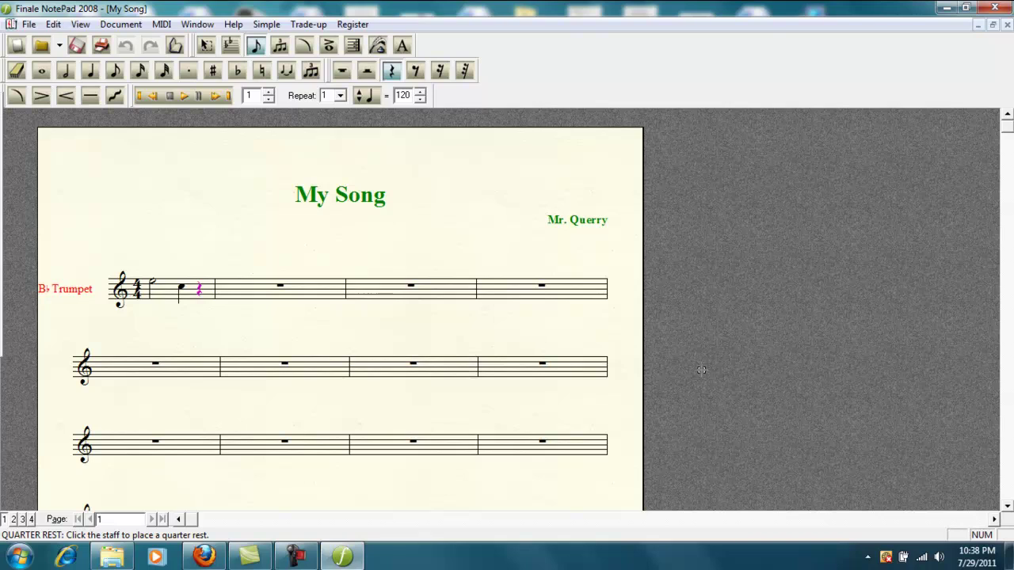